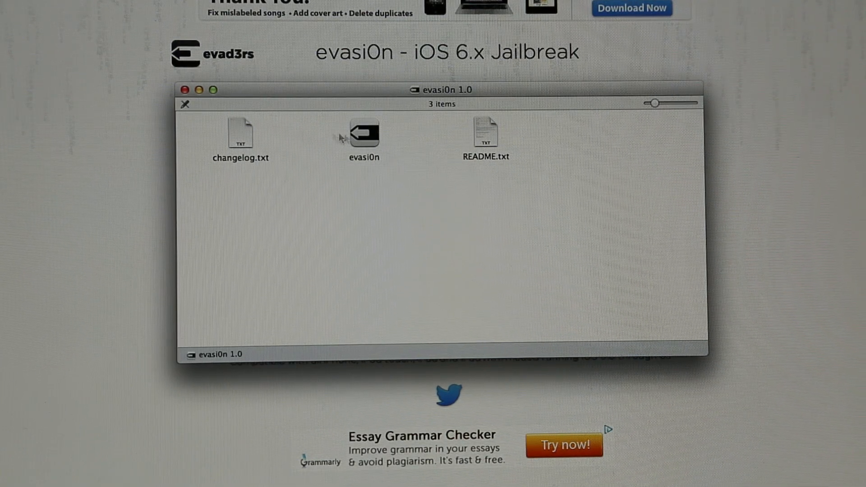
# - Launch the evasi0n app and confirm Open on the downloaded-from-Internet warning
pyautogui.doubleClick(364, 137)
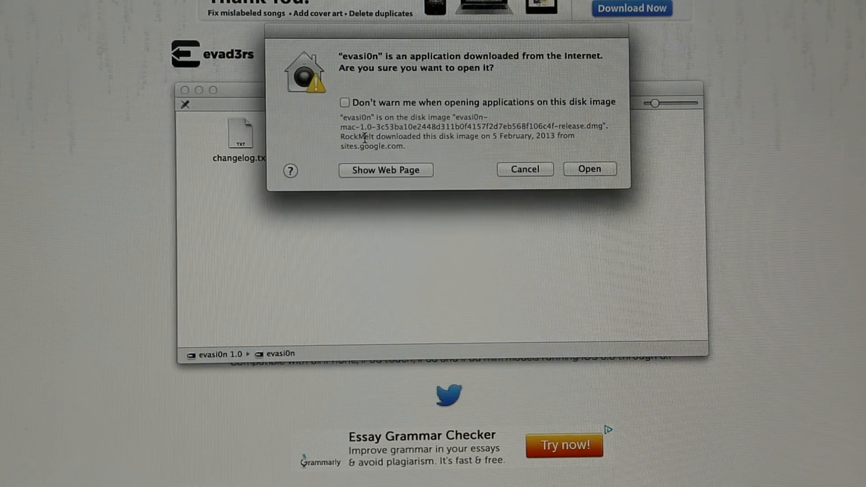
pyautogui.click(590, 169)
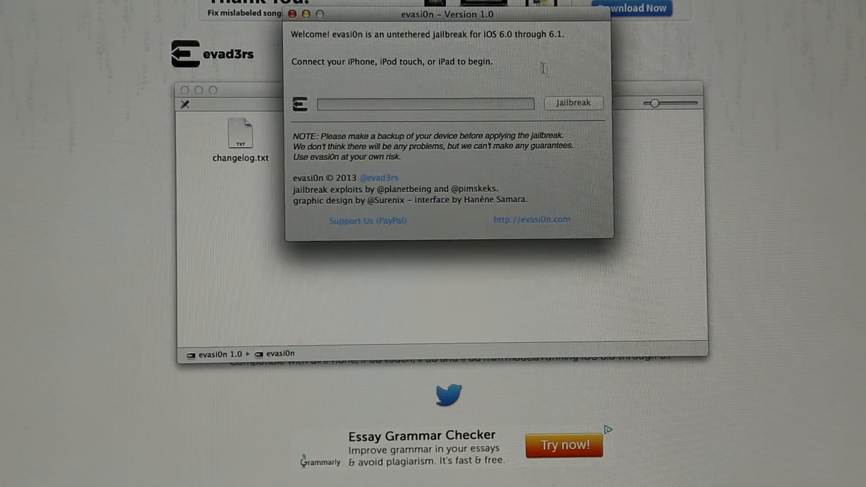
# - Move the evasi0n window lower on the screen before connecting the iPod Touch
pyautogui.moveTo(526, 14); pyautogui.dragTo(528, 108)
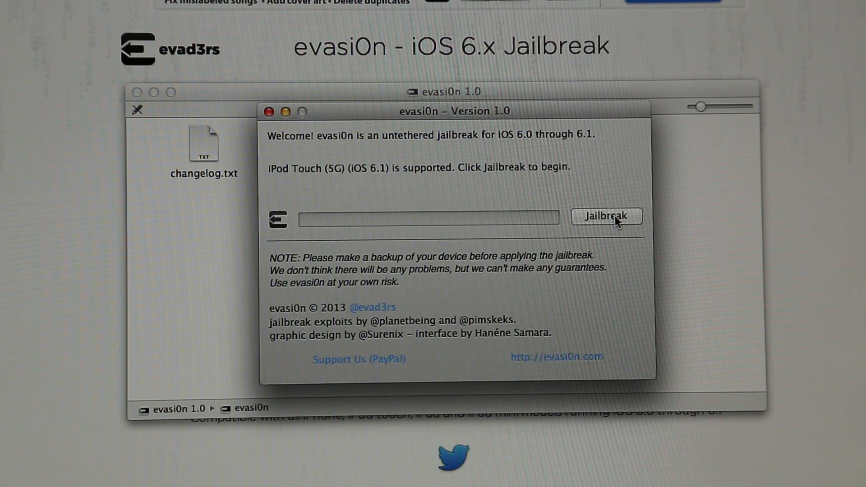
# - Start the jailbreak of the connected iPod Touch (5G) on iOS 6.1
pyautogui.click(615, 215)
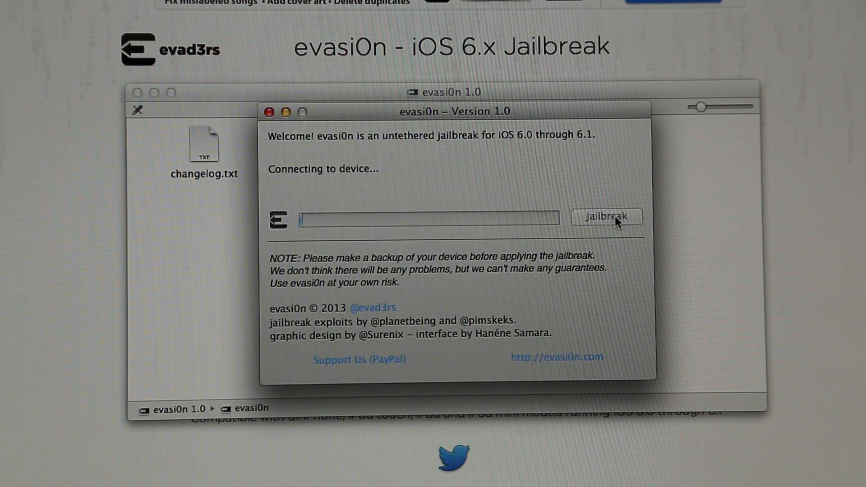